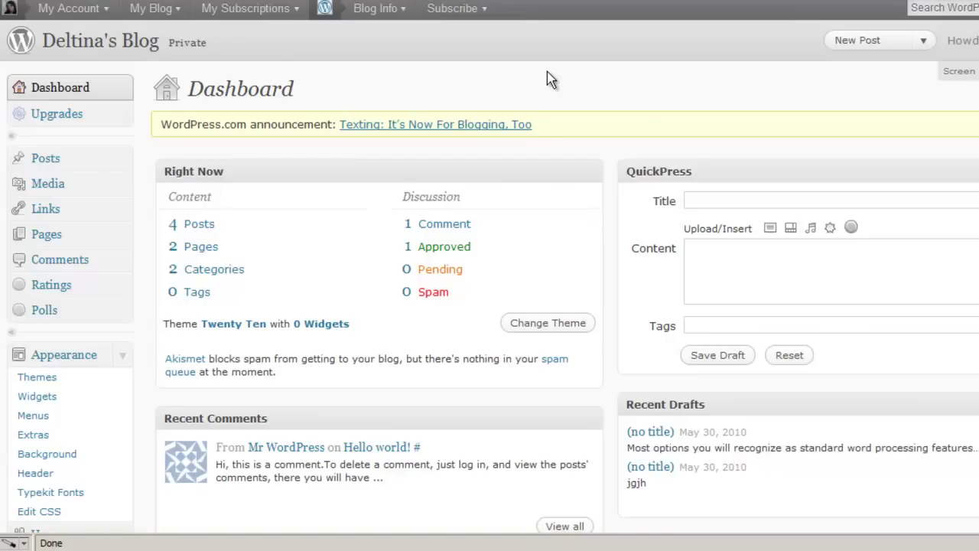
Step: Open the blog's Themes page and scroll down to the Browse Themes list of 15 random themes
click(28, 379)
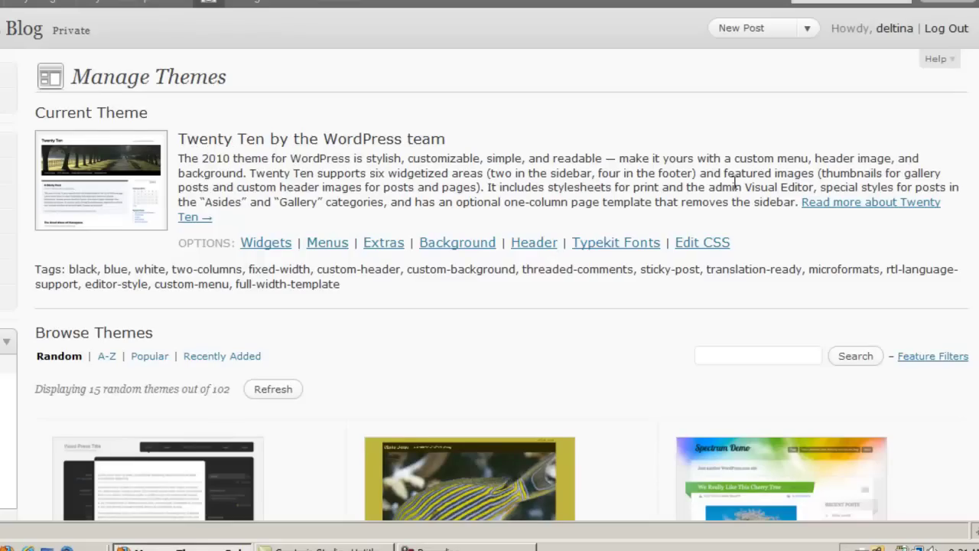
scroll(735, 182, down, 3)
scroll(490, 264, down, 4)
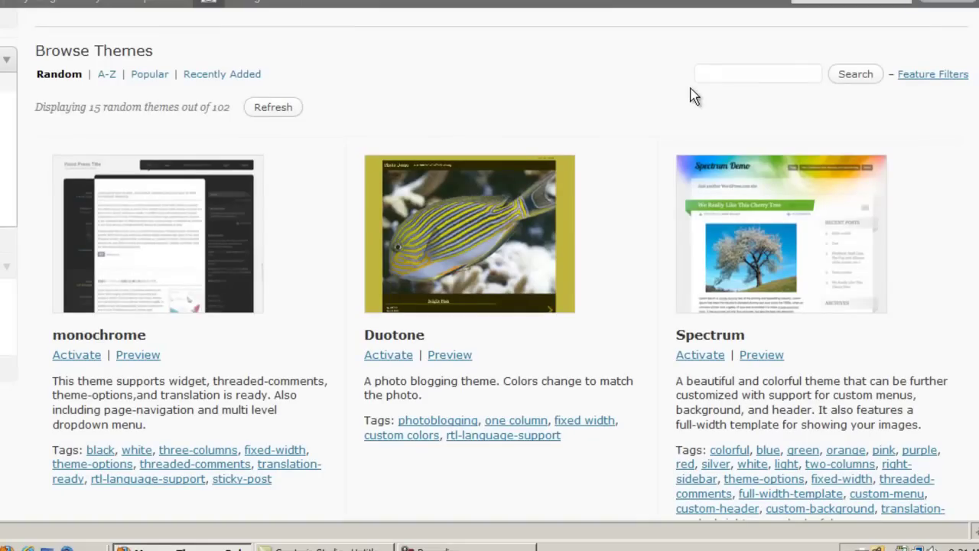
Step: Refresh the theme list and scroll through the new set, including Grid Focus, Neutra and Monotone
click(269, 107)
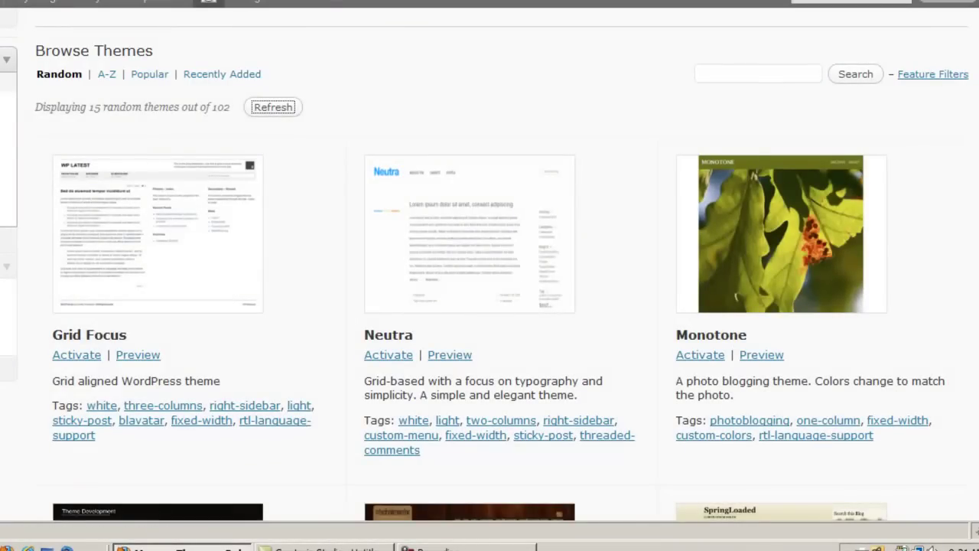
scroll(489, 260, down, 1)
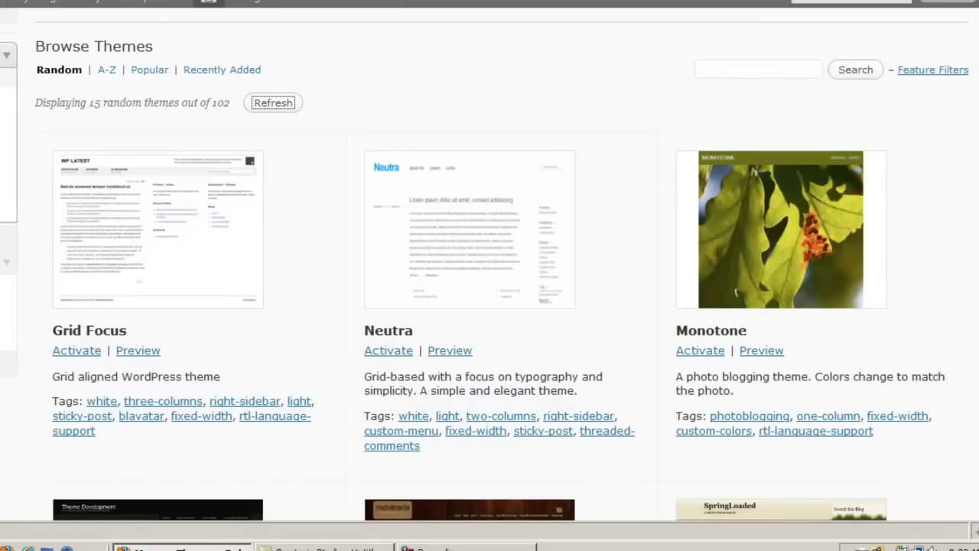
scroll(490, 260, down, 3)
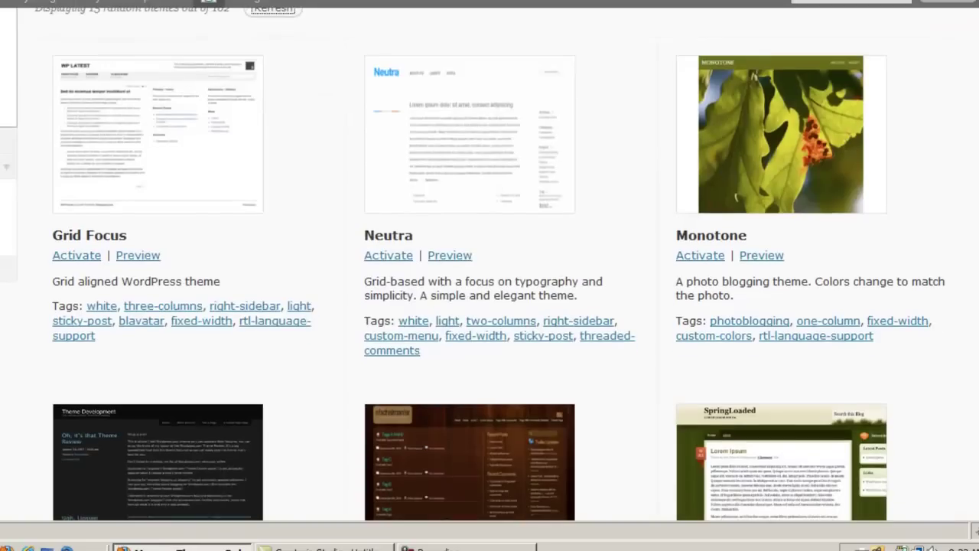
scroll(960, 143, down, 6)
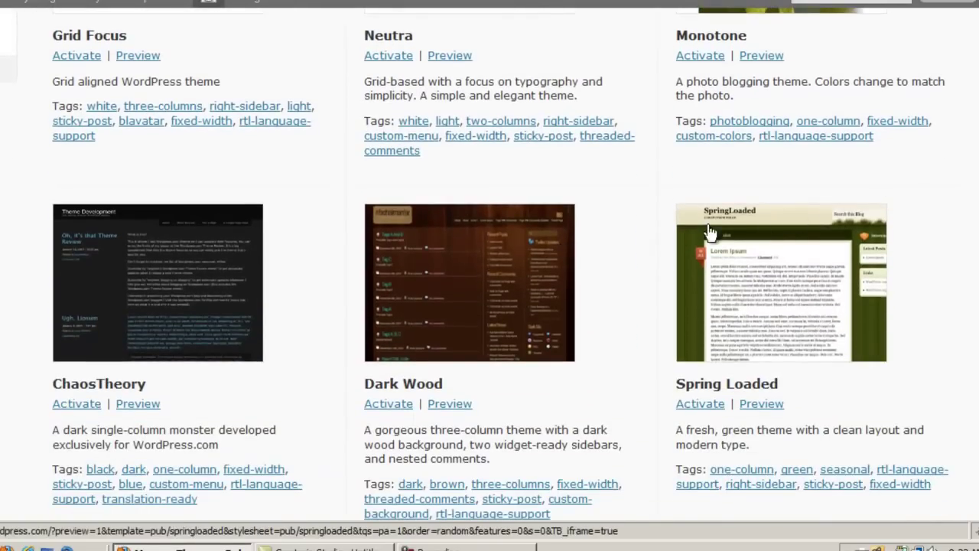
scroll(490, 260, up, 9)
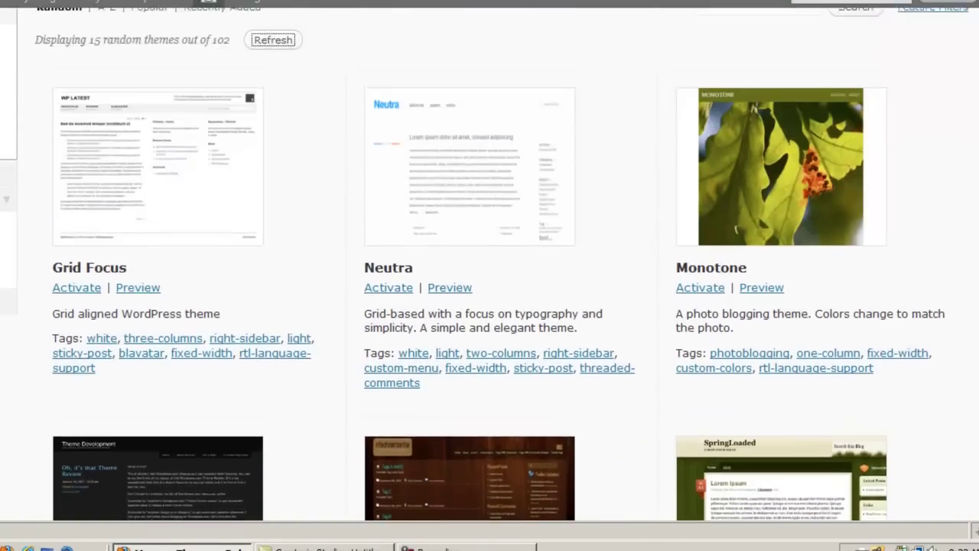
scroll(489, 260, down, 1)
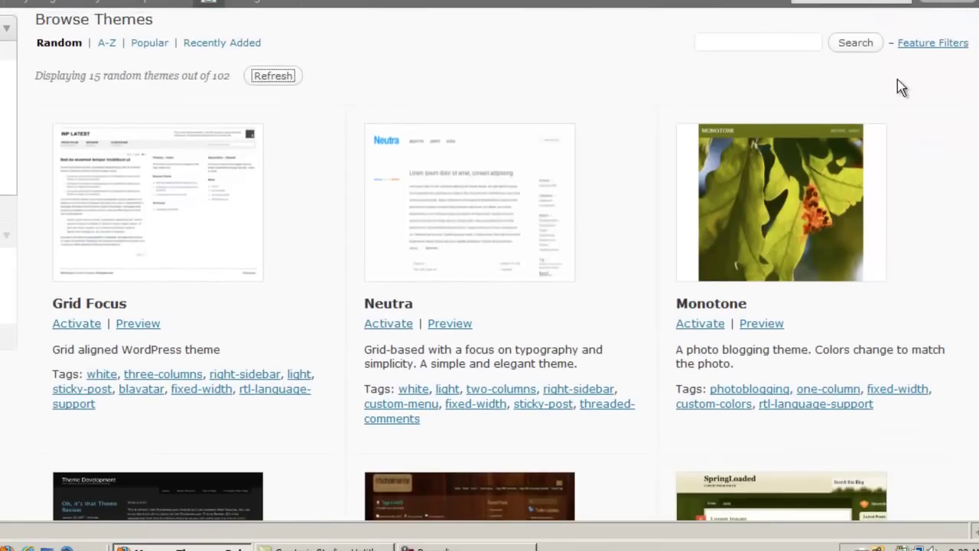
Step: Show the Feature Filters panel with colour, column, width and feature options
click(914, 43)
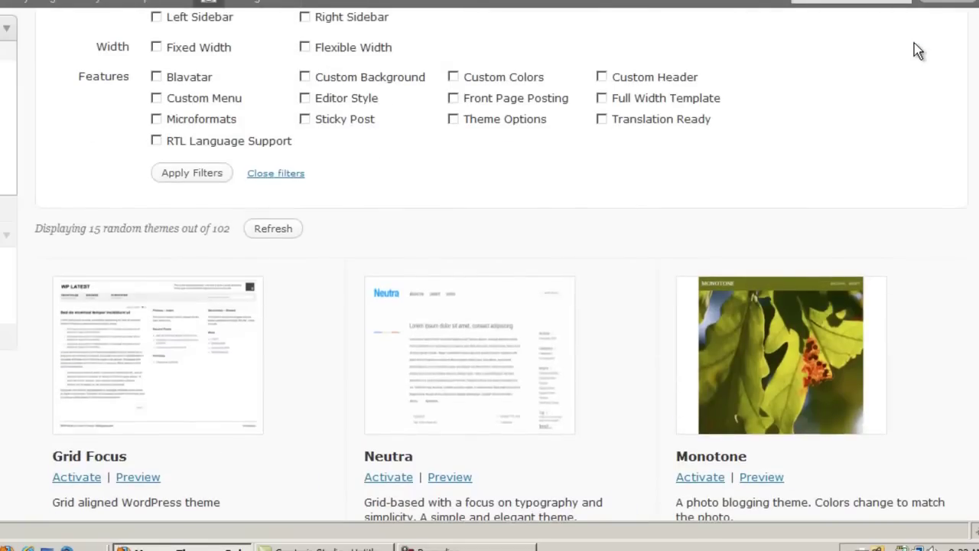
scroll(490, 276, up, 5)
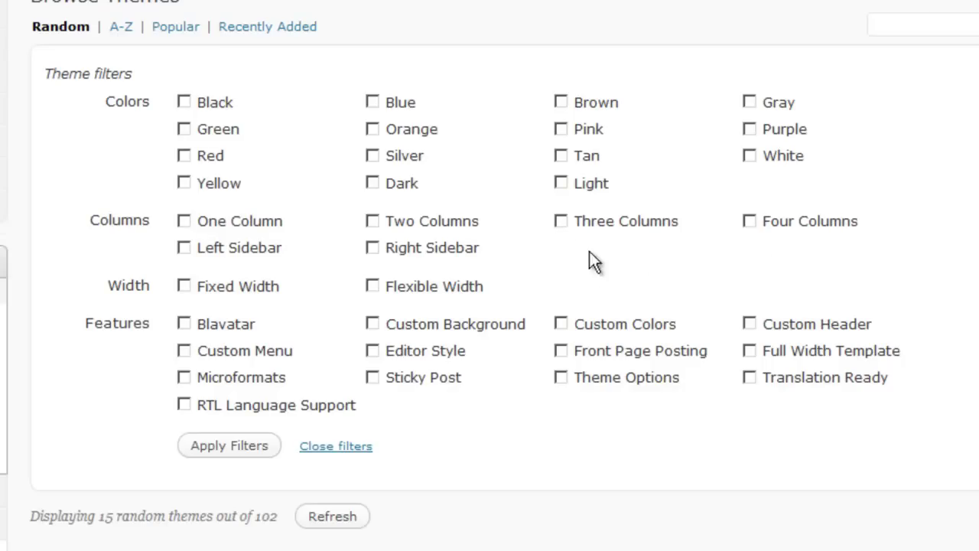
Step: Apply the Three Columns filter and scroll through results like Fusion, Coraline and Grid Focus
click(561, 221)
scroll(490, 306, down, 5)
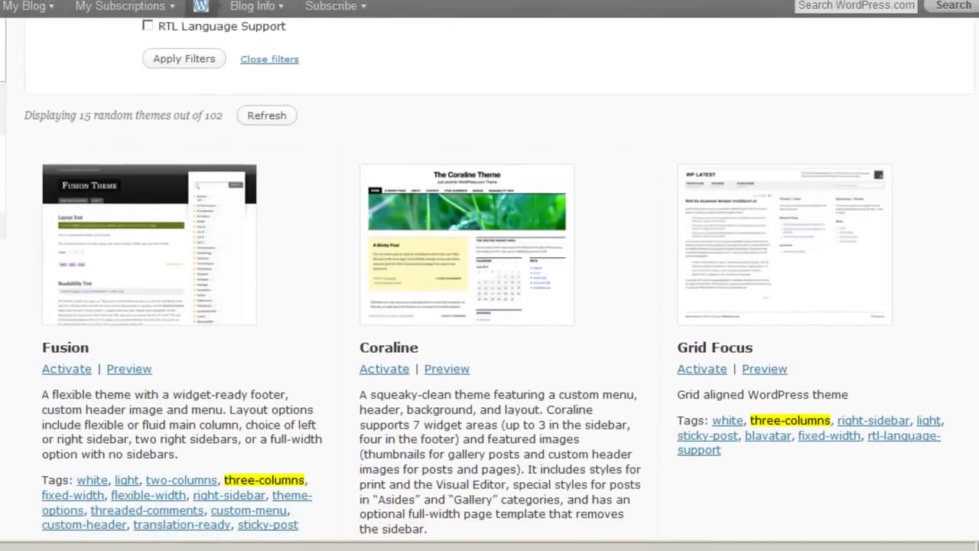
scroll(490, 306, down, 2)
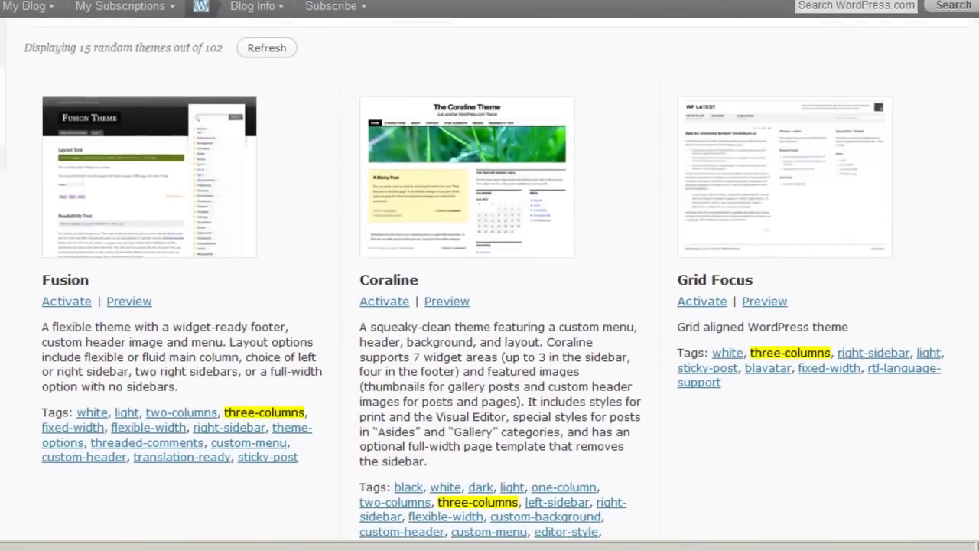
scroll(490, 306, down, 1)
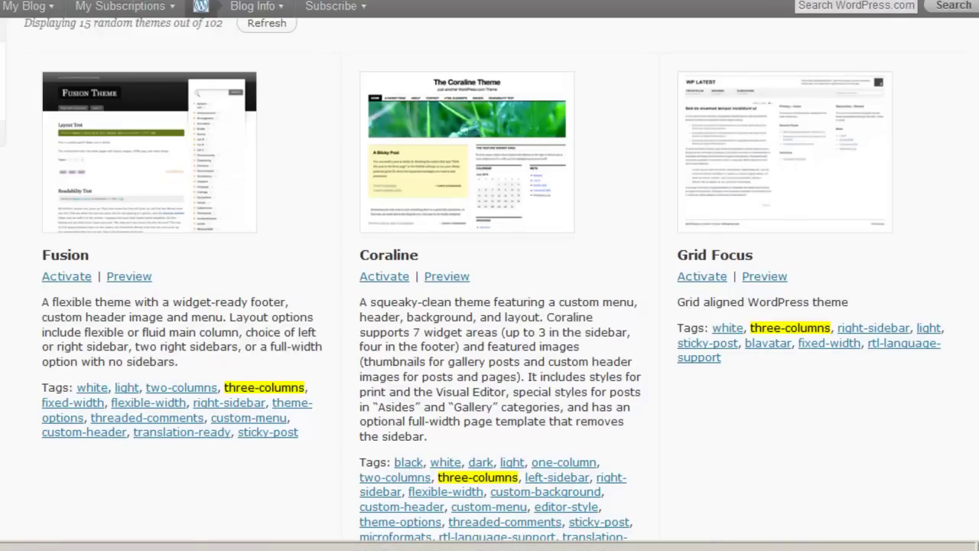
scroll(490, 276, up, 5)
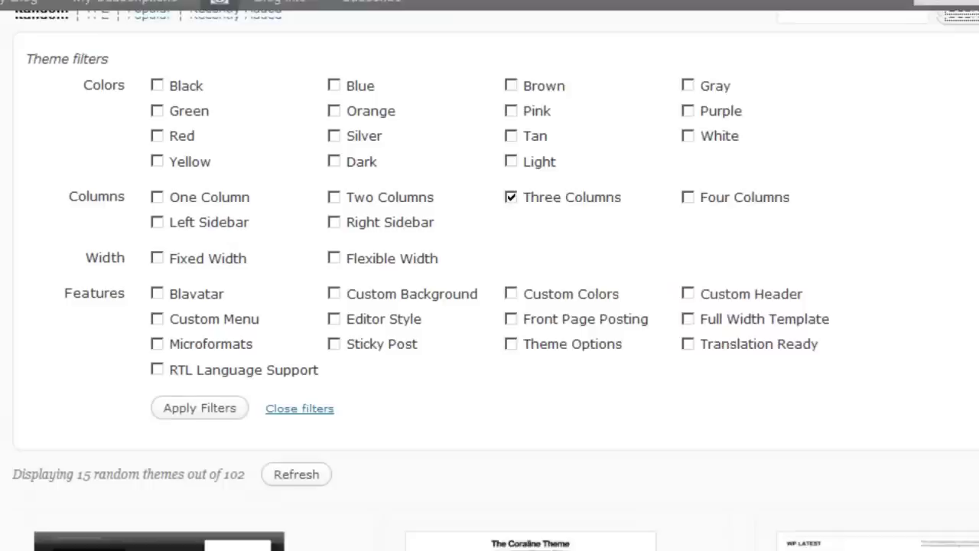
scroll(489, 276, down, 1)
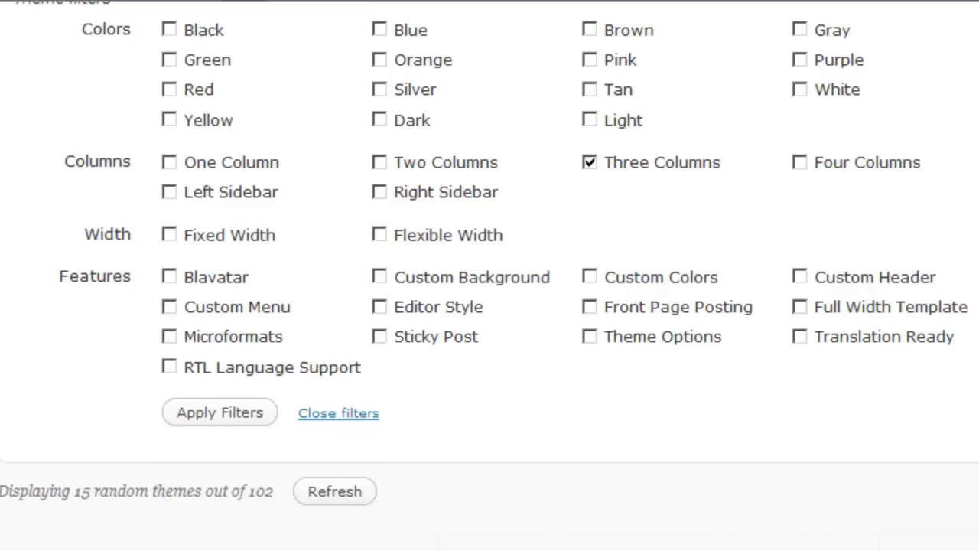
scroll(490, 276, down, 5)
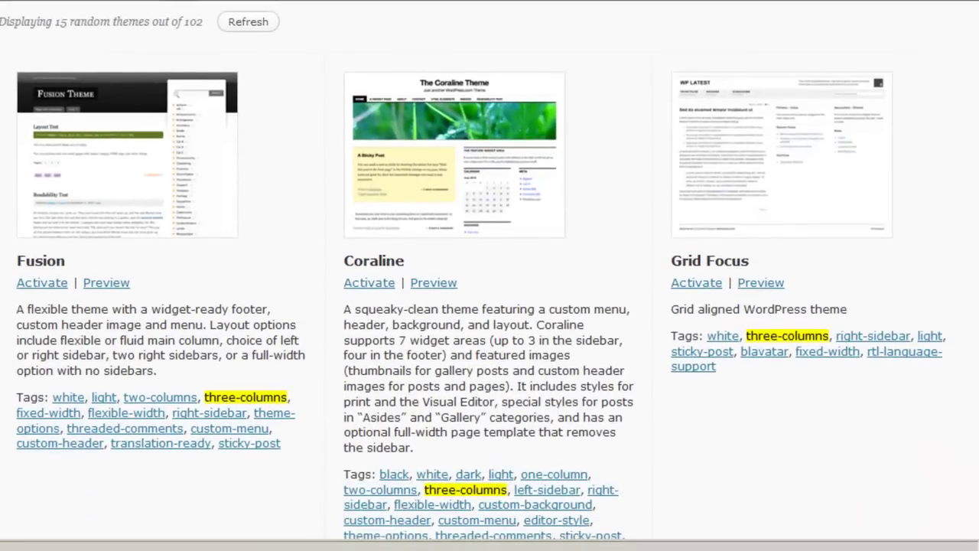
scroll(490, 276, down, 2)
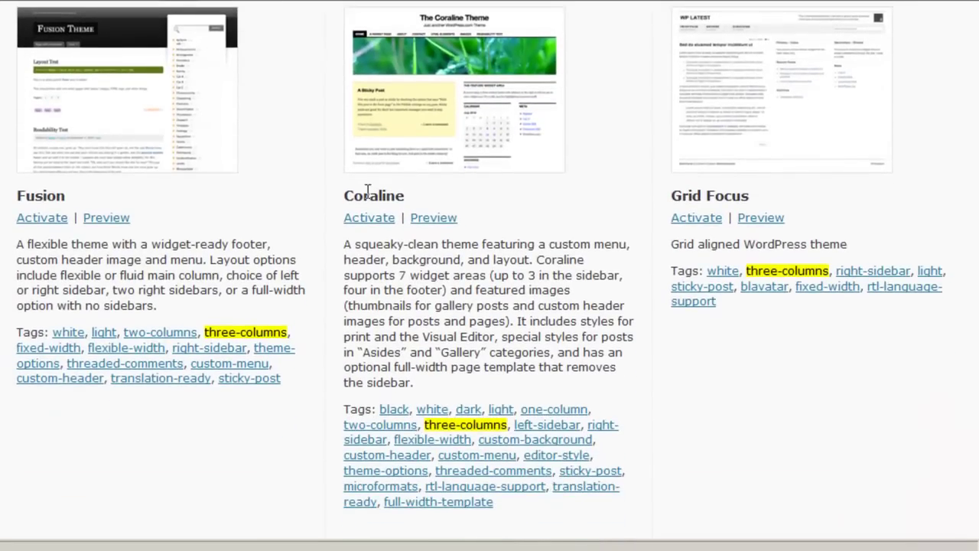
click(430, 219)
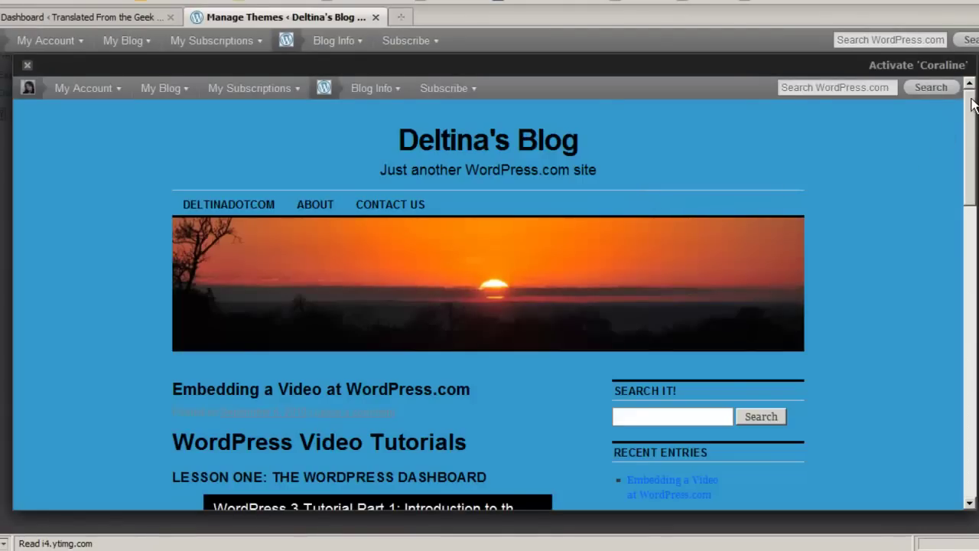
scroll(972, 107, down, 1)
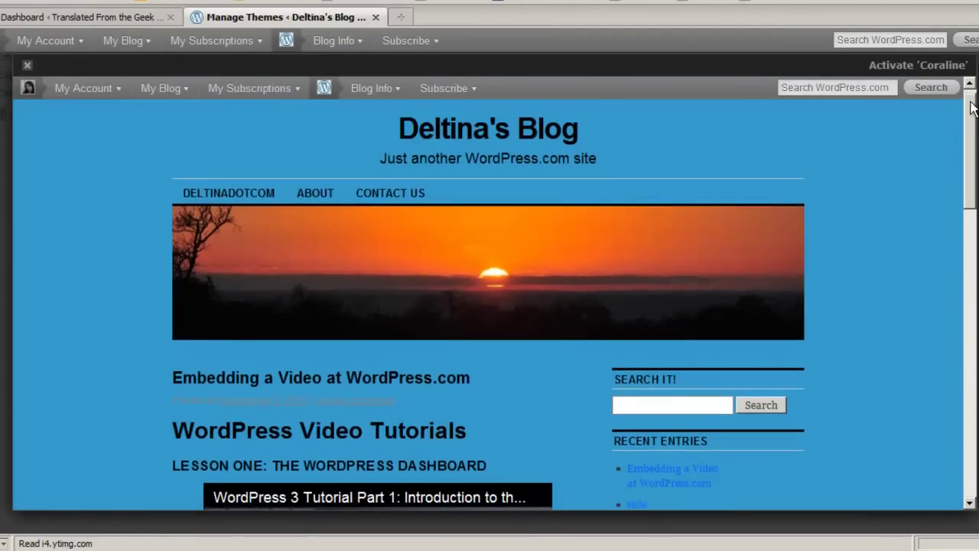
drag(970, 107, 970, 157)
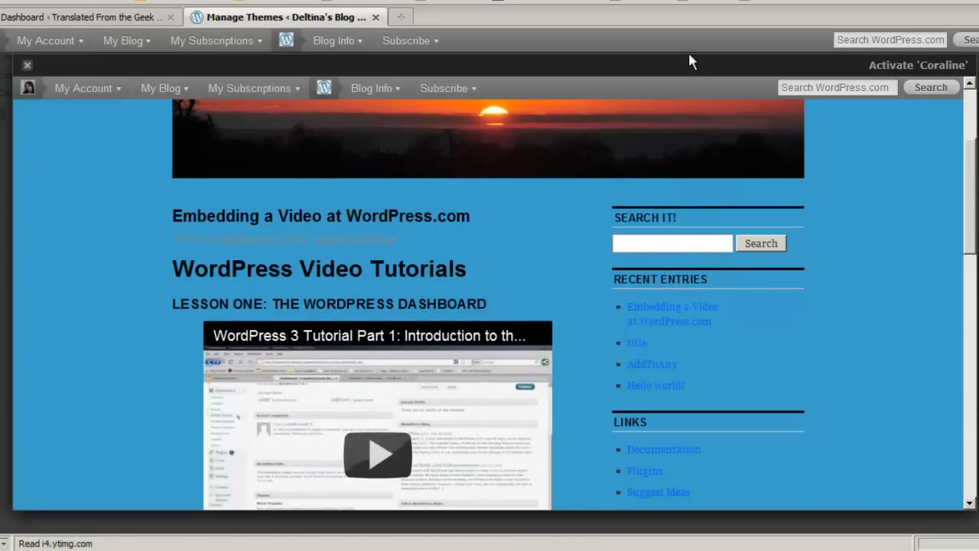
click(27, 65)
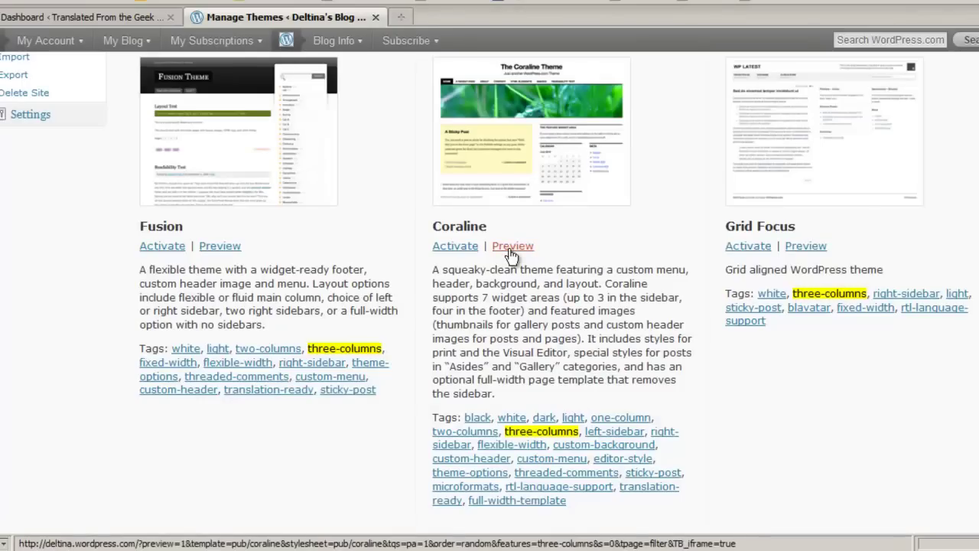
Step: Activate Coraline, view the live blog in its new design, then go back to Themes
click(453, 246)
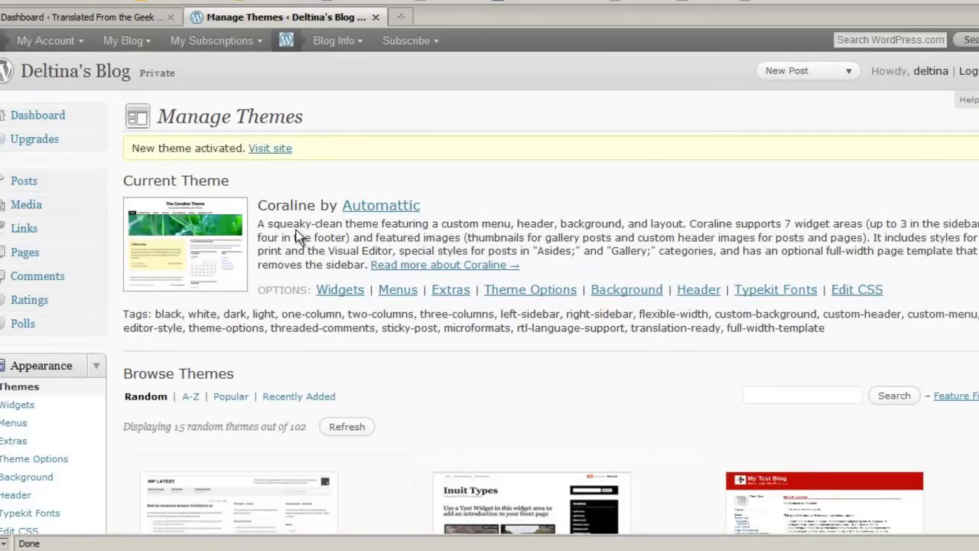
click(51, 73)
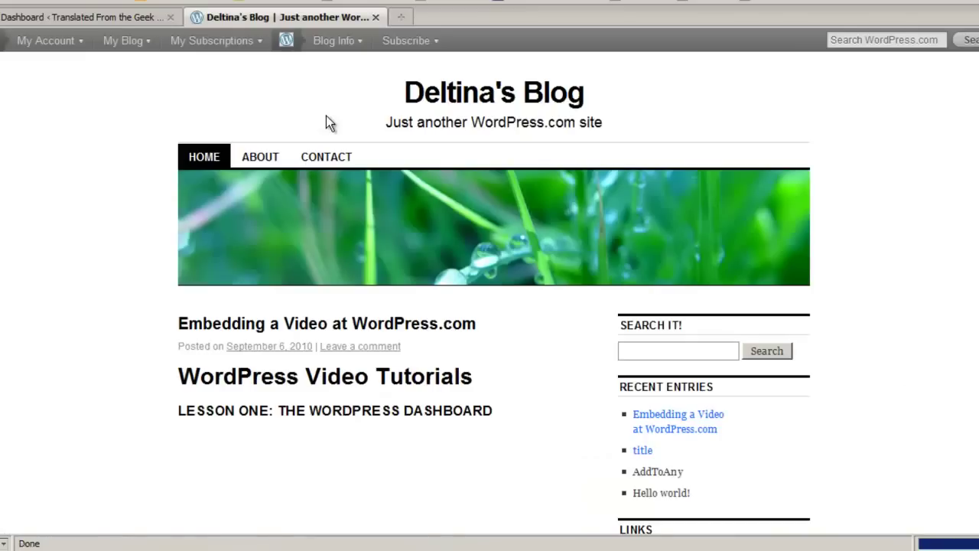
scroll(490, 307, down, 5)
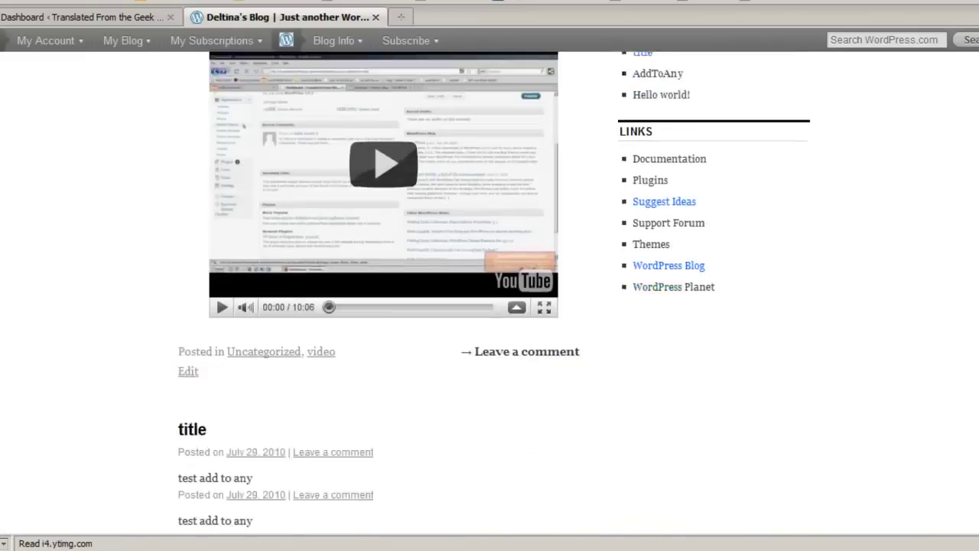
scroll(490, 306, up, 5)
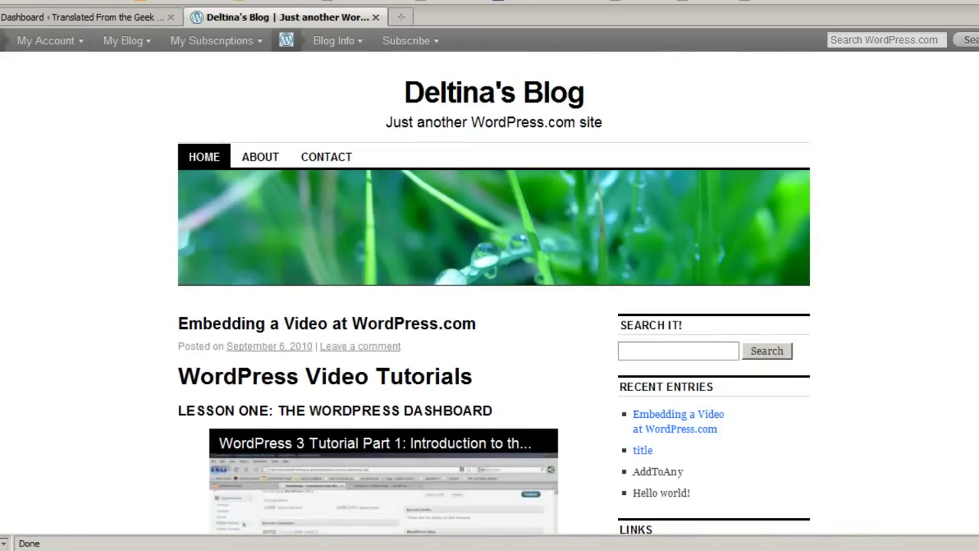
key(alt+Left)
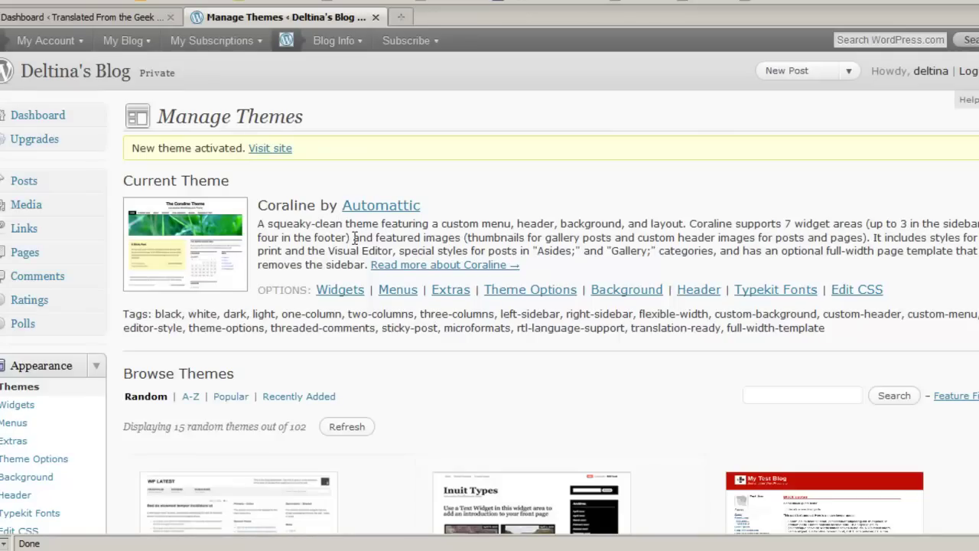
Step: Switch to the self-hosted site's Dashboard and open its Manage Themes page showing Twenty Ten
click(64, 17)
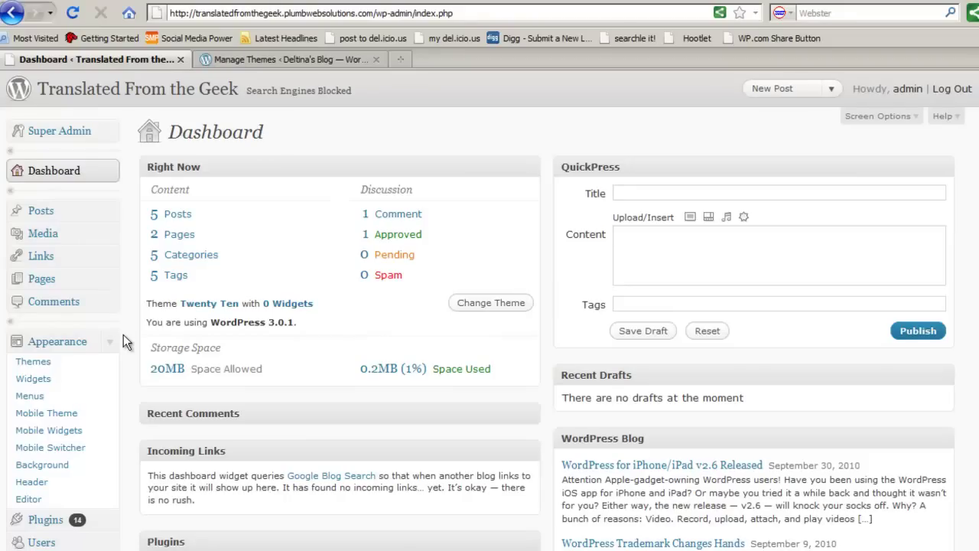
click(34, 363)
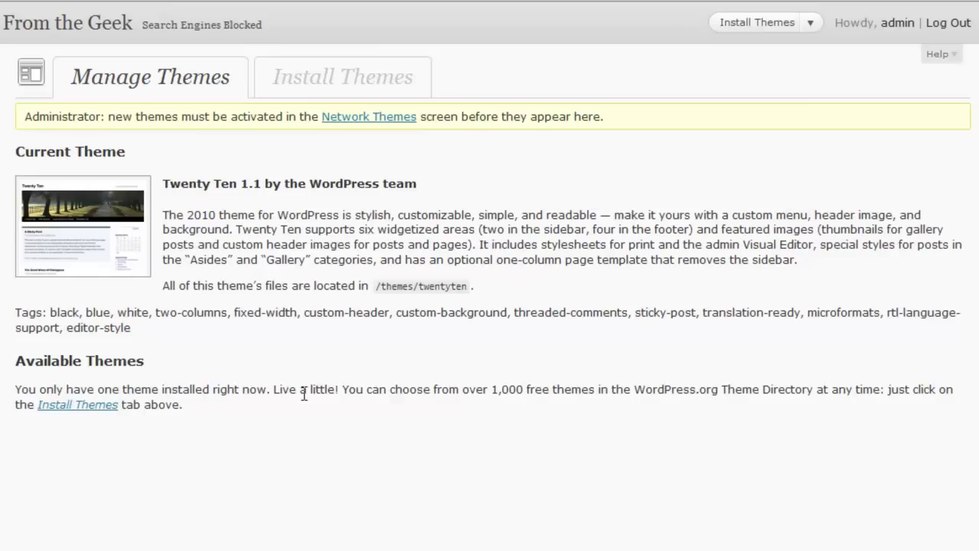
Step: Open Install Themes and tick the Three Columns feature filter
click(297, 82)
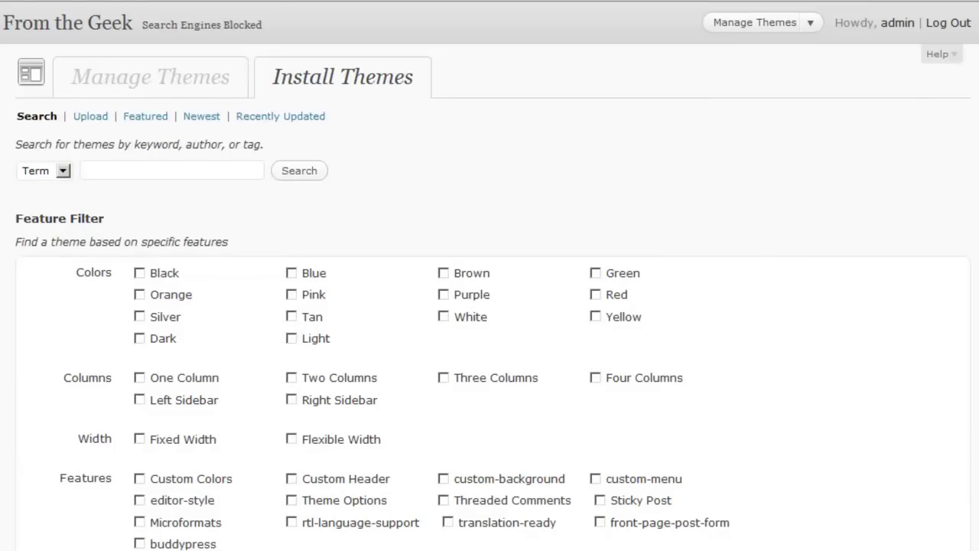
scroll(490, 276, down, 4)
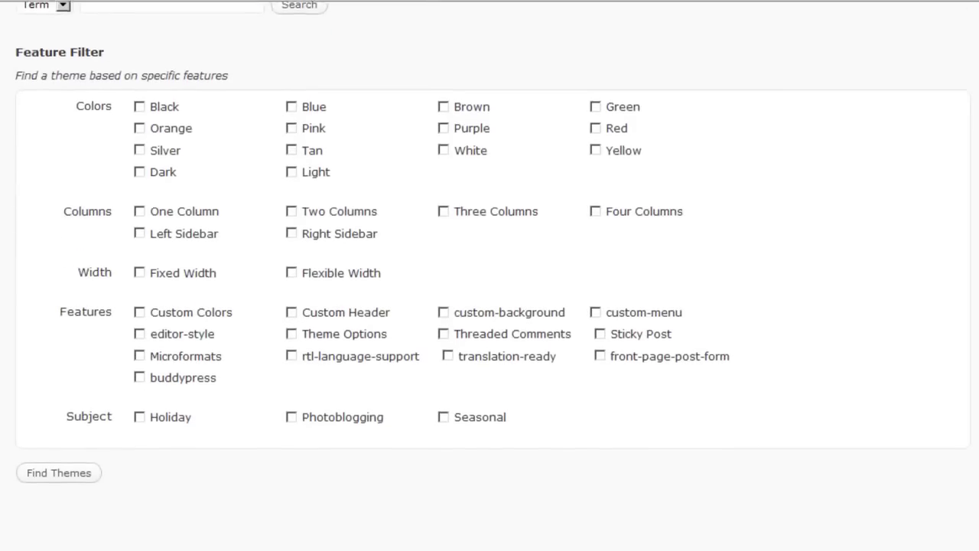
scroll(490, 275, down, 1)
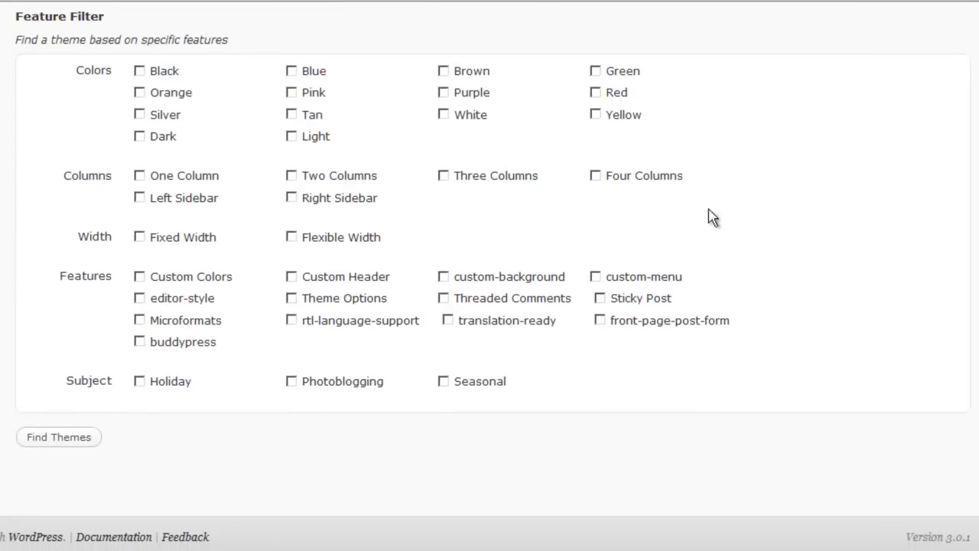
click(444, 178)
Step: Find three-column themes and browse results such as ShinRa of the Sun, Unnamed Lite and Azpismis
click(44, 438)
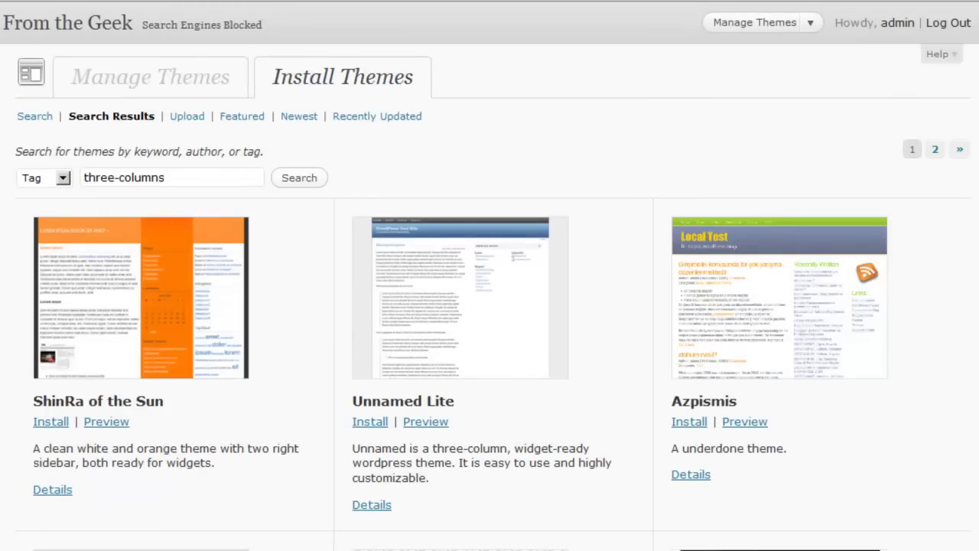
scroll(490, 275, down, 10)
scroll(490, 276, down, 15)
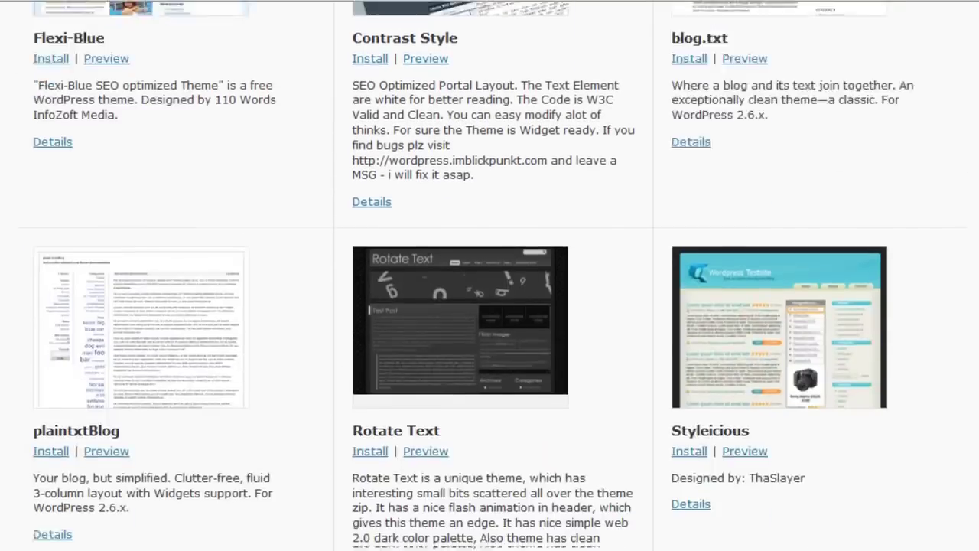
scroll(770, 122, up, 20)
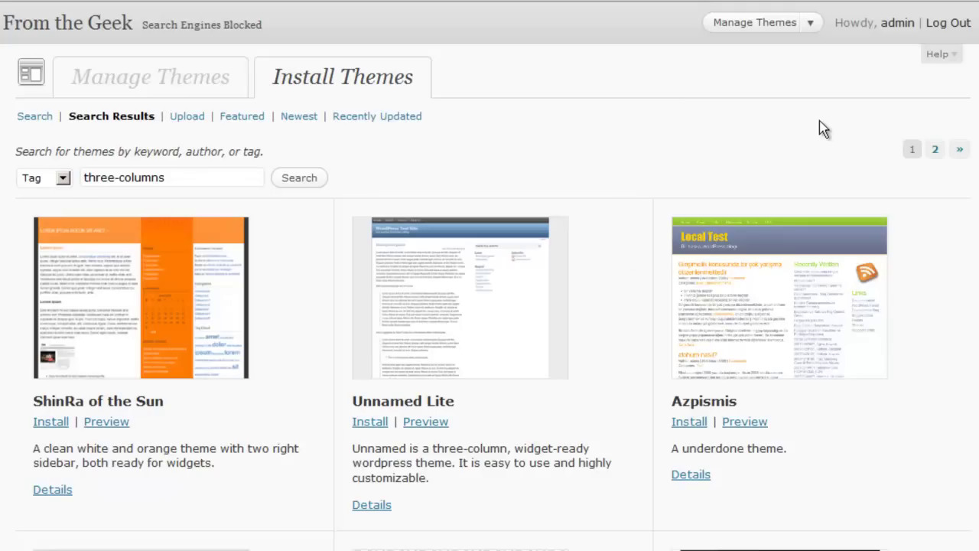
scroll(804, 311, down, 3)
scroll(804, 310, up, 3)
click(742, 425)
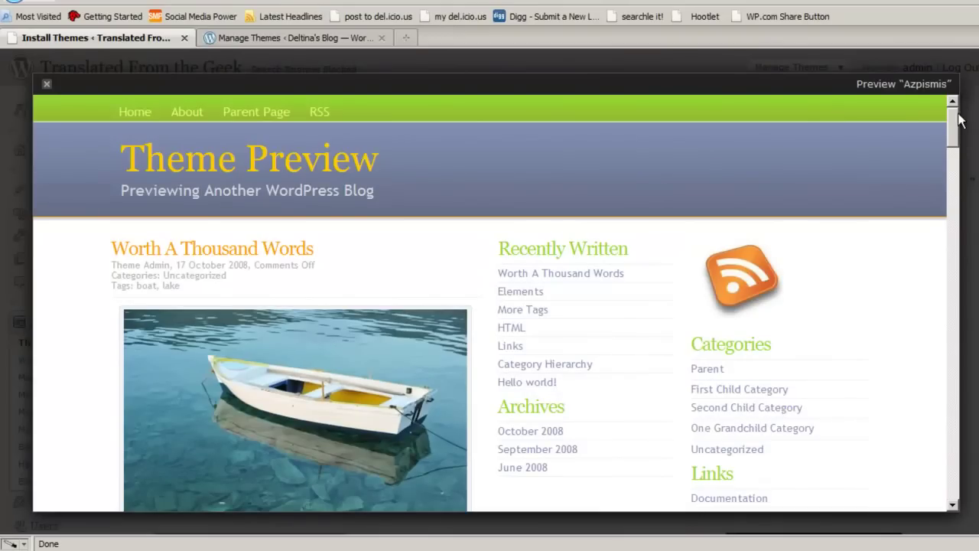
scroll(950, 129, down, 2)
drag(950, 129, 953, 105)
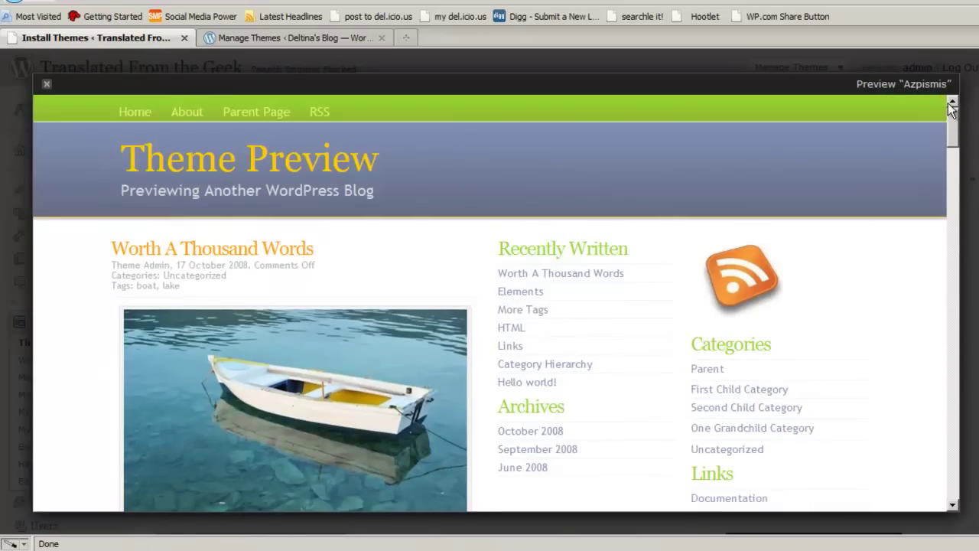
click(47, 87)
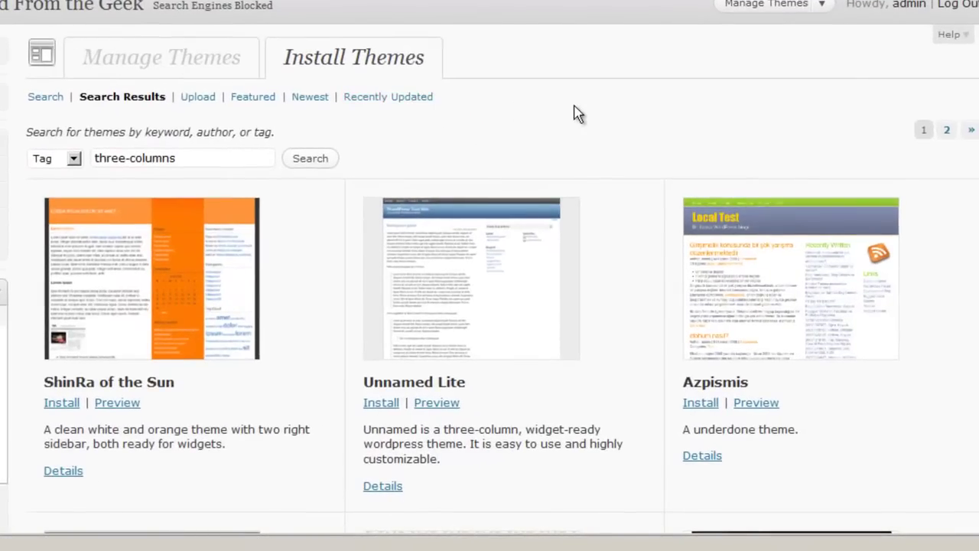
Step: Install Azpismis 2.2 with Install Now and activate it from the results page
click(698, 406)
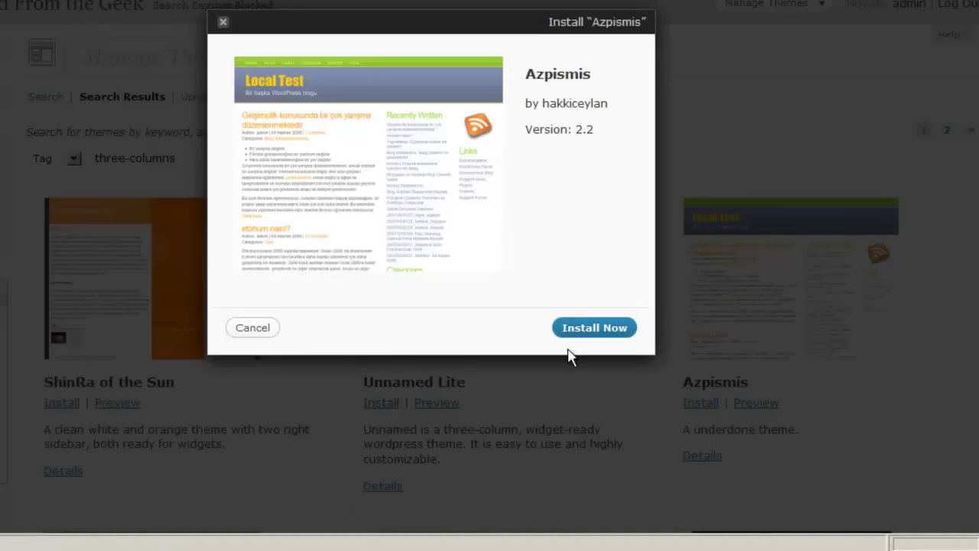
click(573, 334)
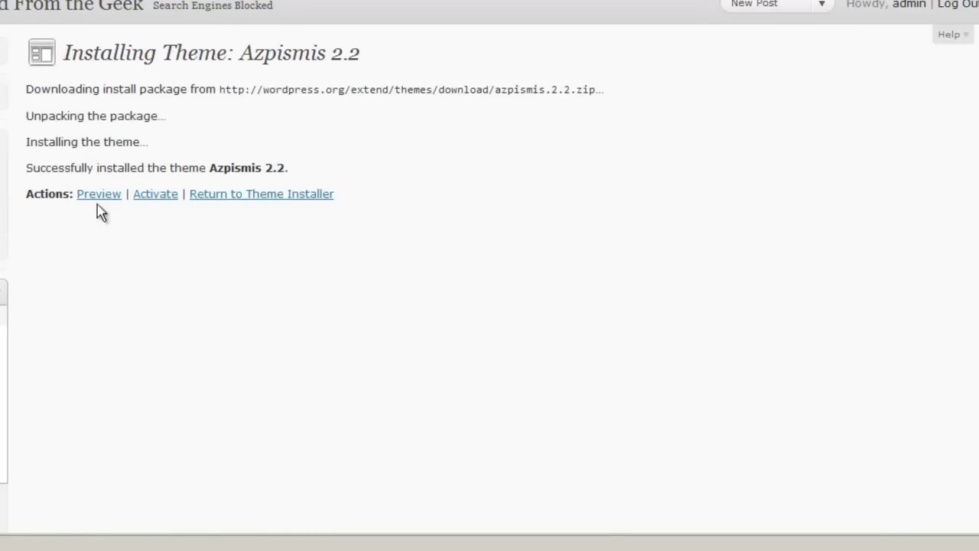
click(155, 196)
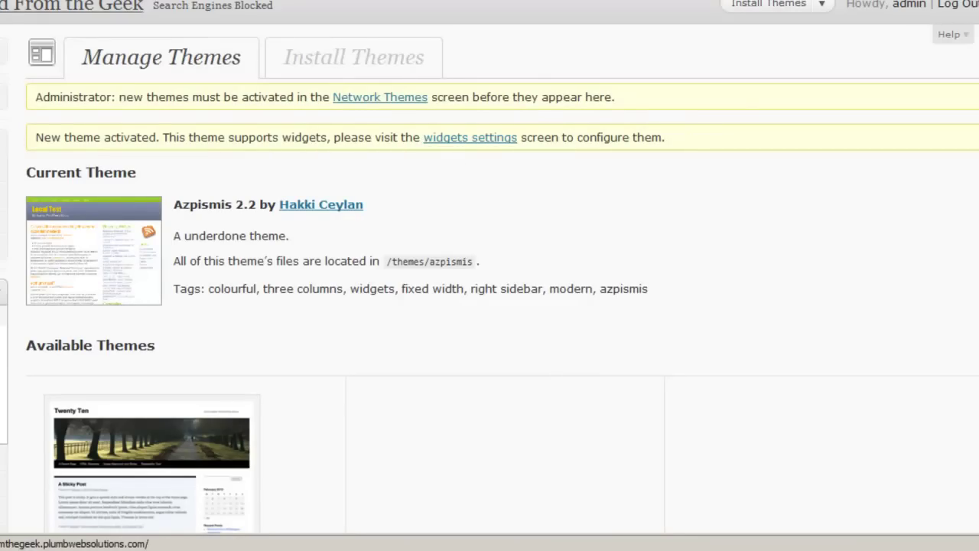
Step: Visit the live site from the admin header and scroll its front page in the Azpismis design
click(102, 6)
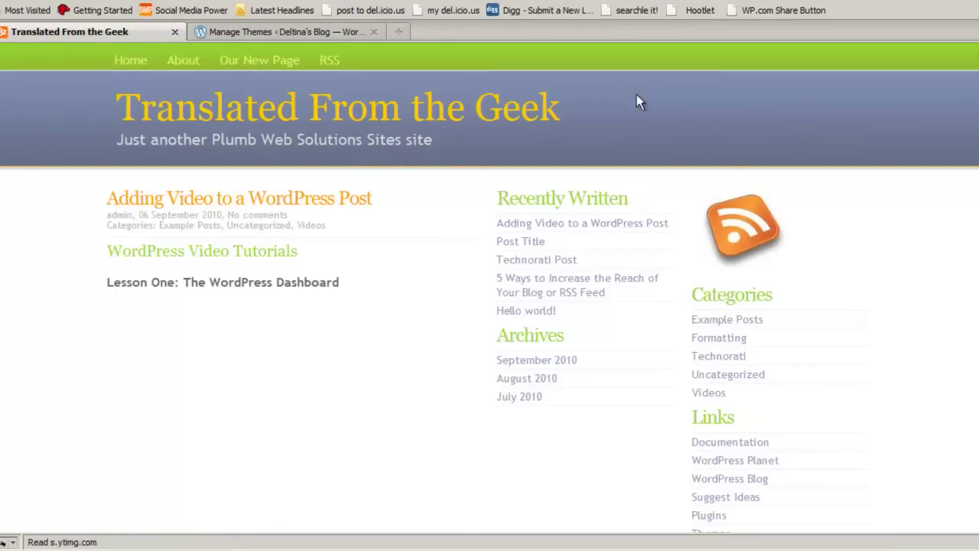
scroll(489, 289, down, 4)
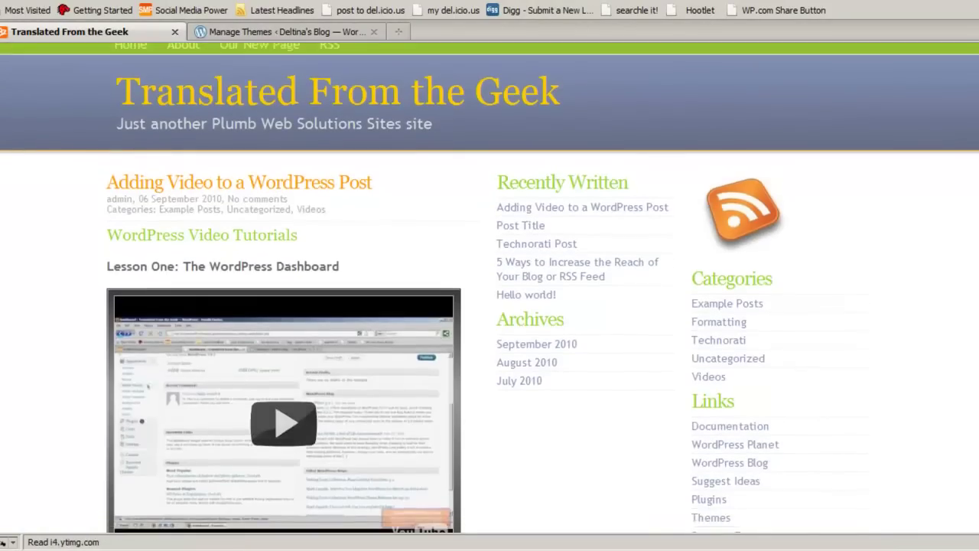
scroll(490, 290, up, 4)
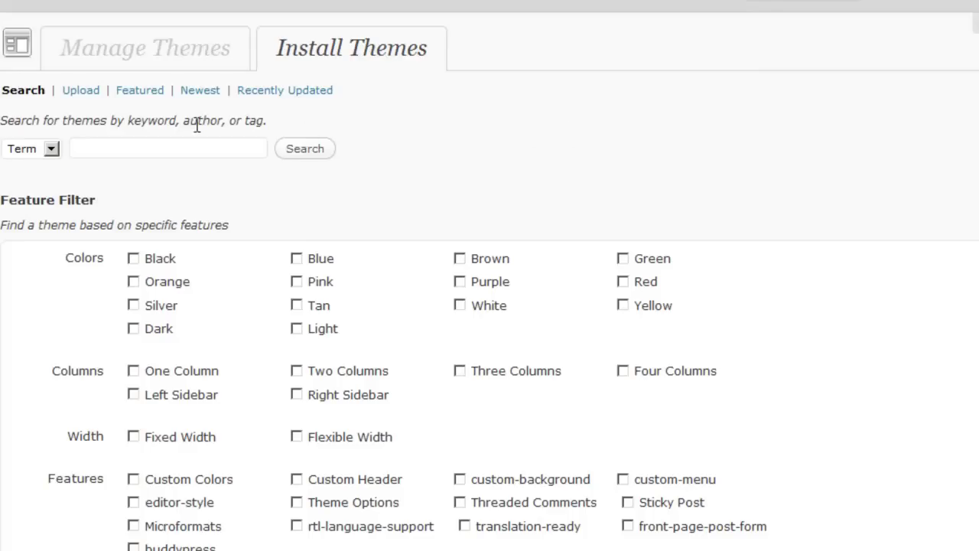
Step: Scroll down the Feature Filter theme page and back up to review it
scroll(490, 306, down, 3)
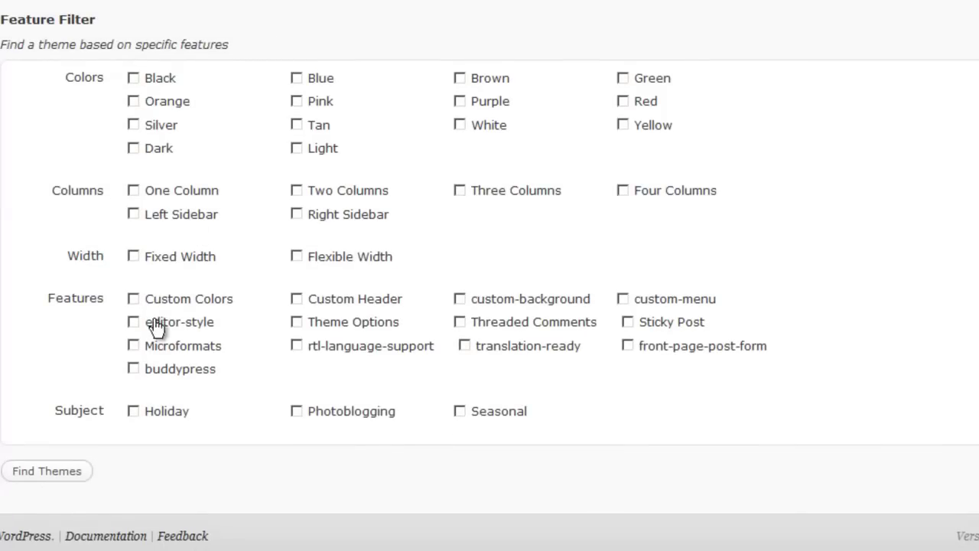
scroll(490, 276, up, 3)
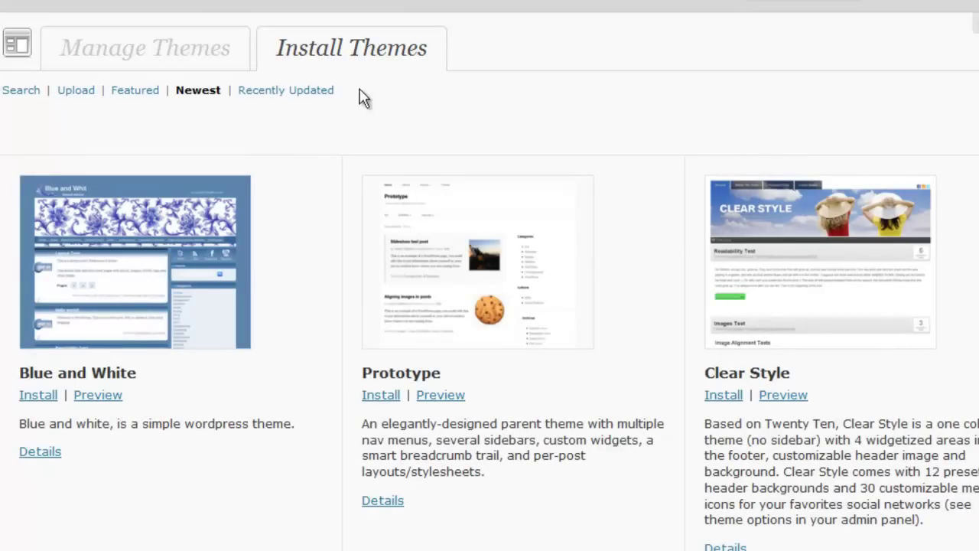
Step: List the Recently Updated themes, then the Featured themes such as Constructor, zBench and P2
click(288, 96)
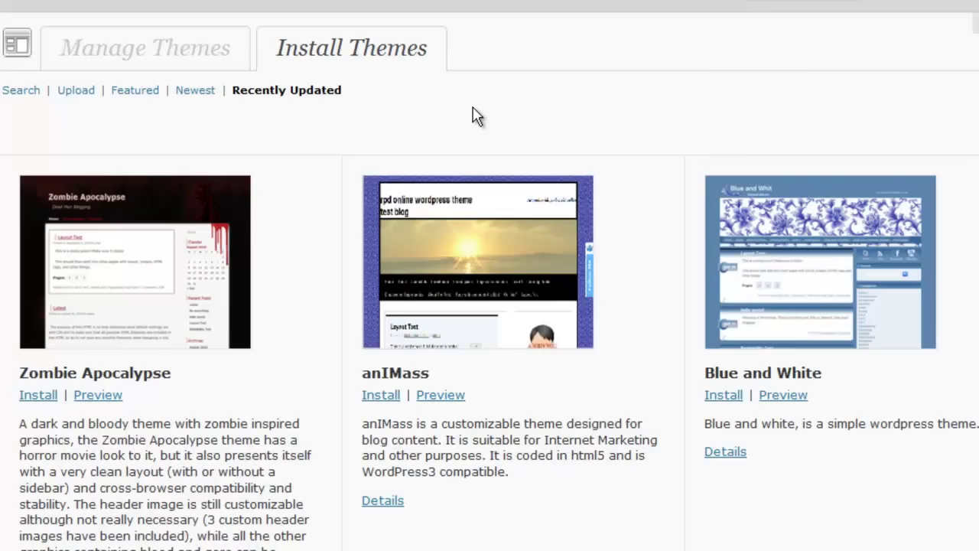
click(138, 91)
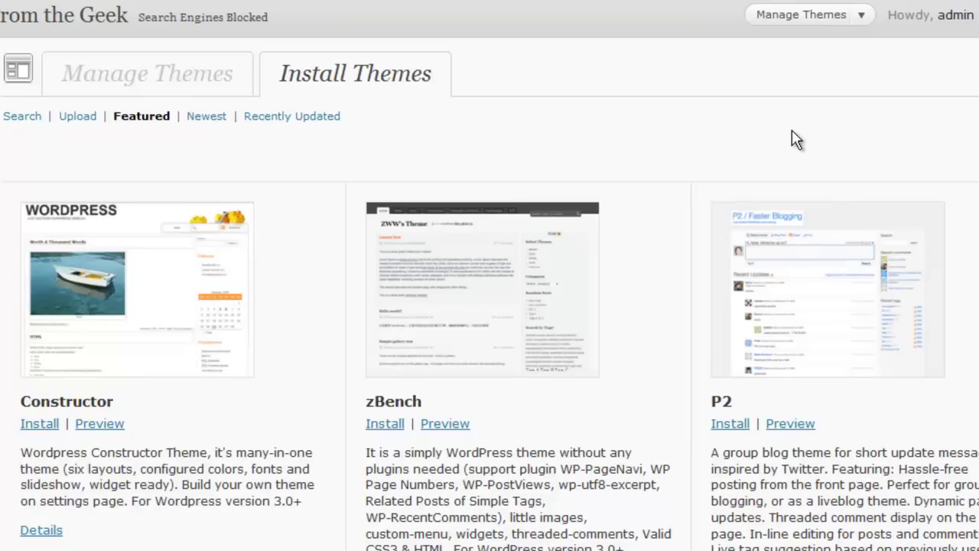
Step: Switch the theme installer to its Upload page for installing a .zip theme
click(78, 118)
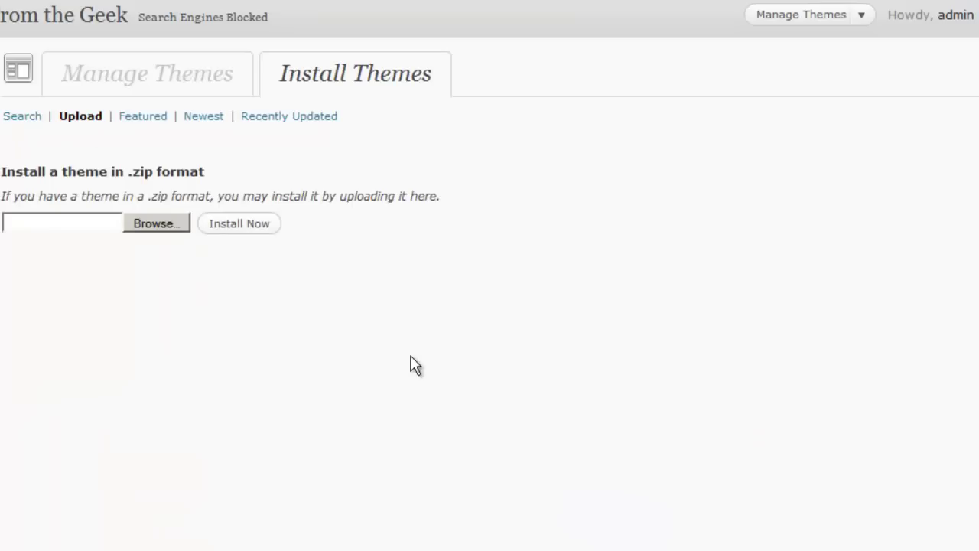